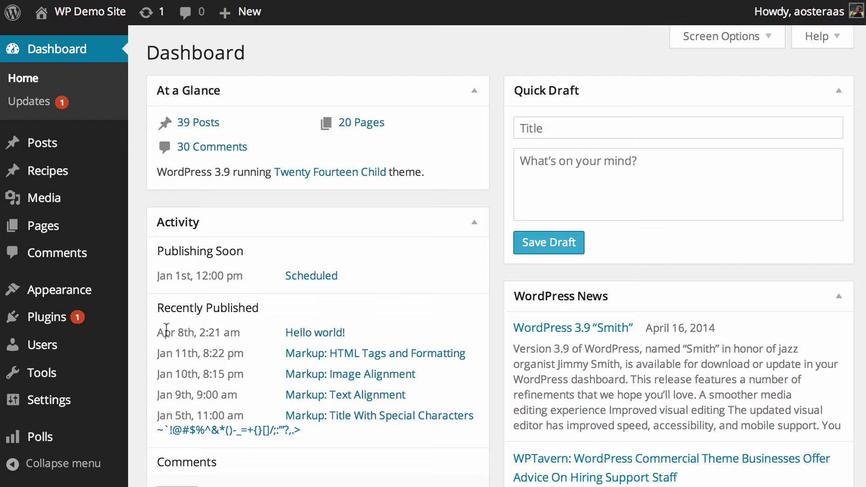
# - Go to Polls > Manage Polls to see the single open poll, How Is My Site?
pyautogui.moveTo(88, 443)
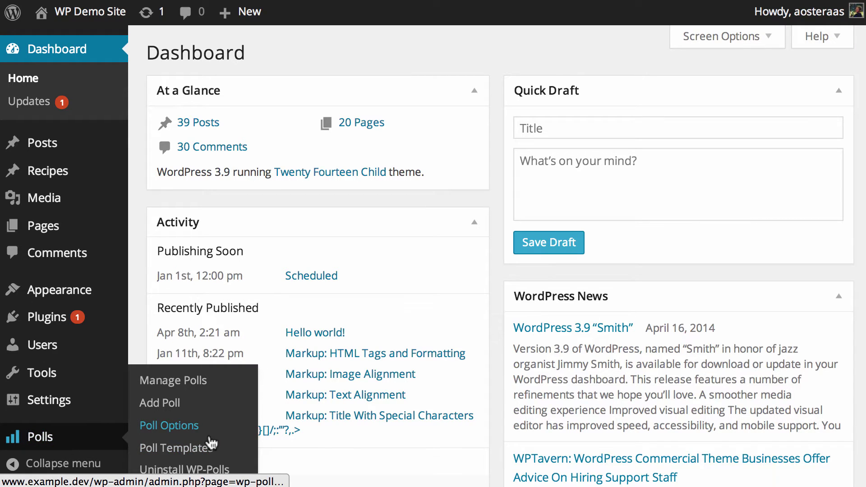
pyautogui.scroll(-3, 203, 444)
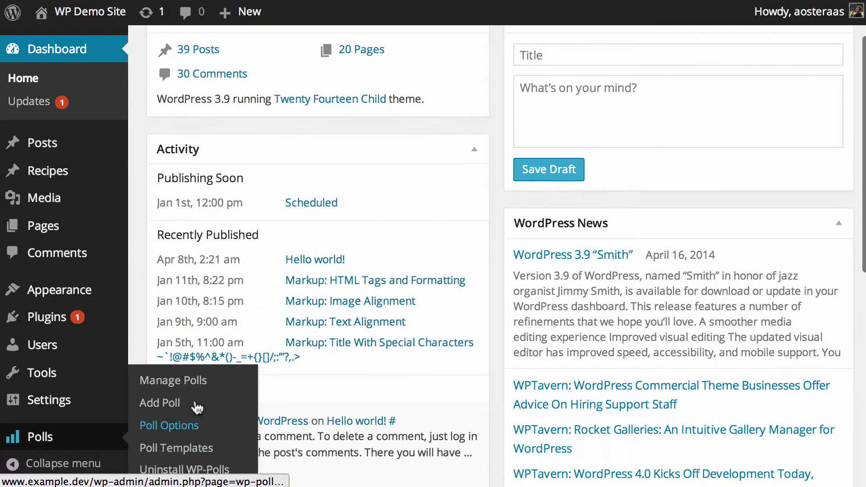
pyautogui.scroll(1, 171, 396)
pyautogui.click(179, 381)
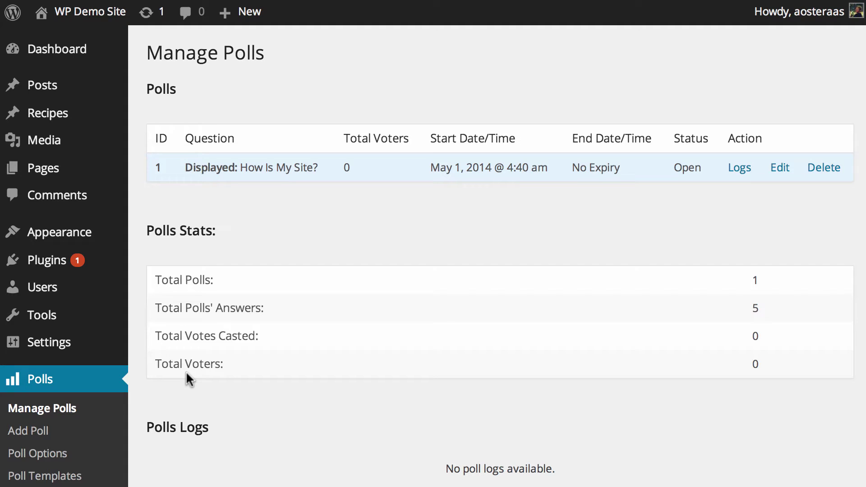
# - Explore the Add Poll form's question and answer fields, adding a third and fourth answer field
pyautogui.click(72, 427)
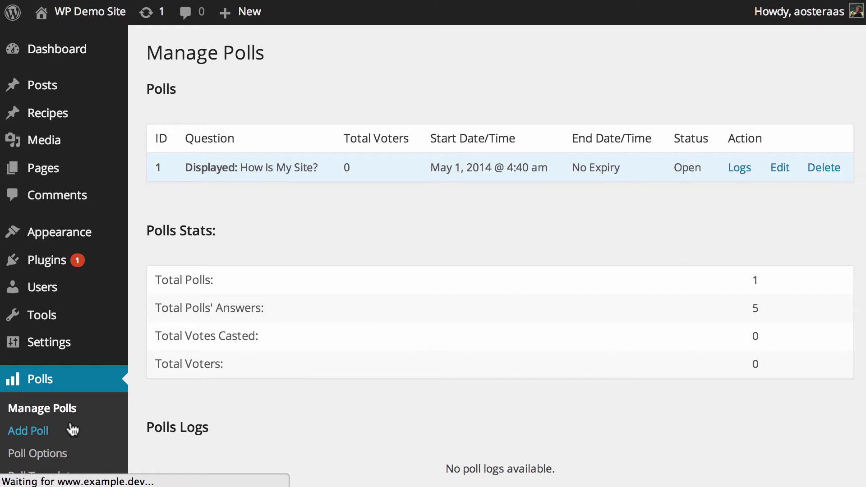
pyautogui.click(357, 135)
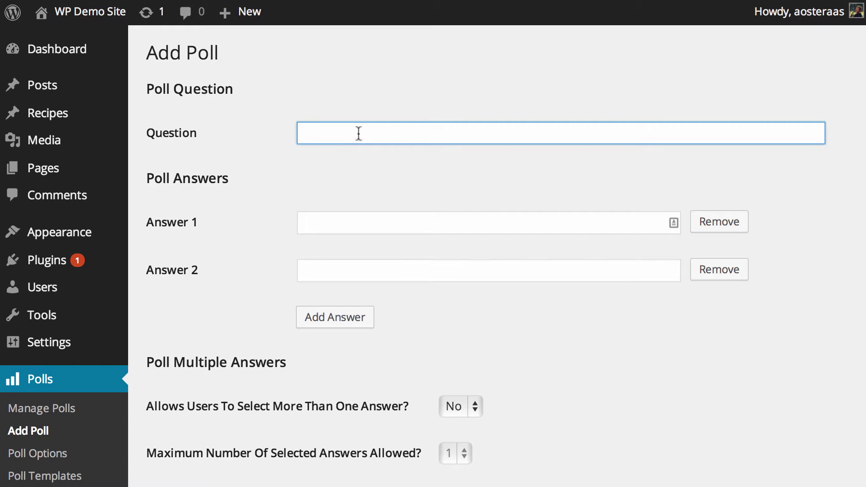
pyautogui.click(353, 226)
pyautogui.click(352, 270)
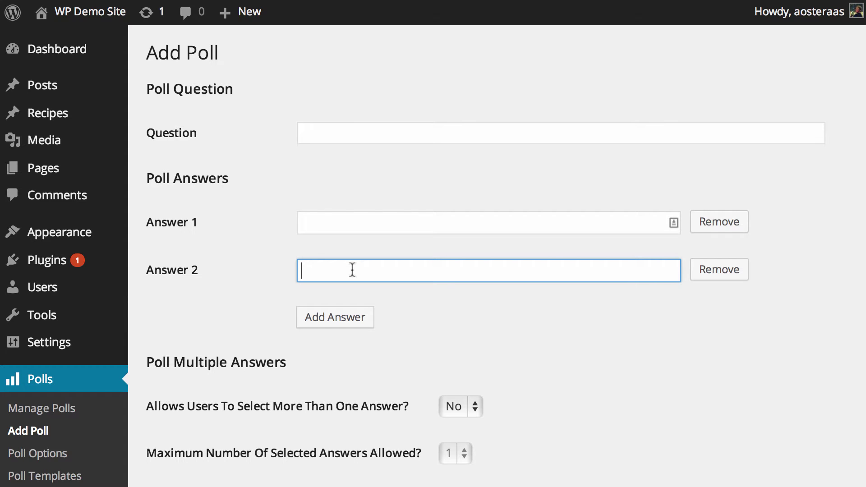
pyautogui.click(339, 322)
pyautogui.click(325, 359)
# - Look through the rest of the new-poll form unsaved, then go to the All Posts list
pyautogui.scroll(-5, 218, 350)
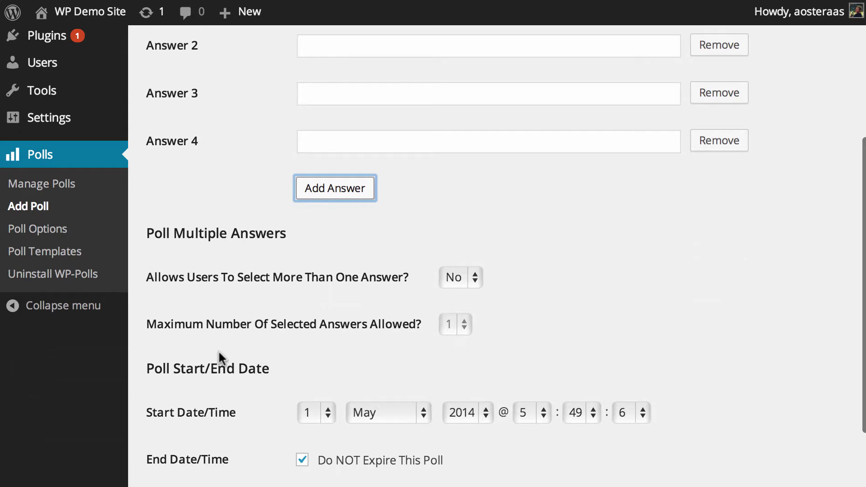
pyautogui.scroll(-2, 518, 243)
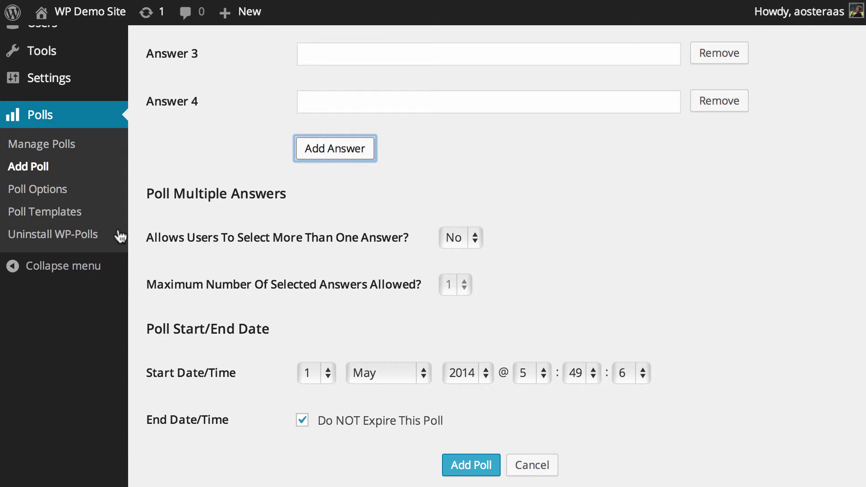
pyautogui.scroll(6, 146, 233)
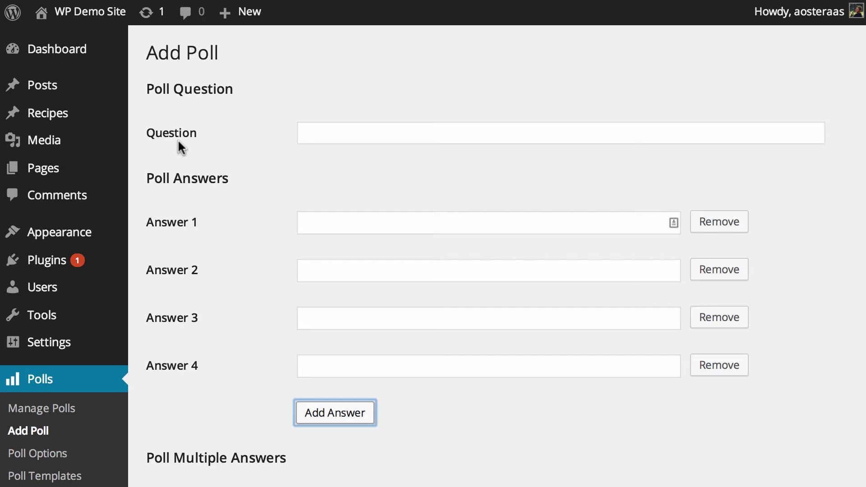
pyautogui.click(45, 89)
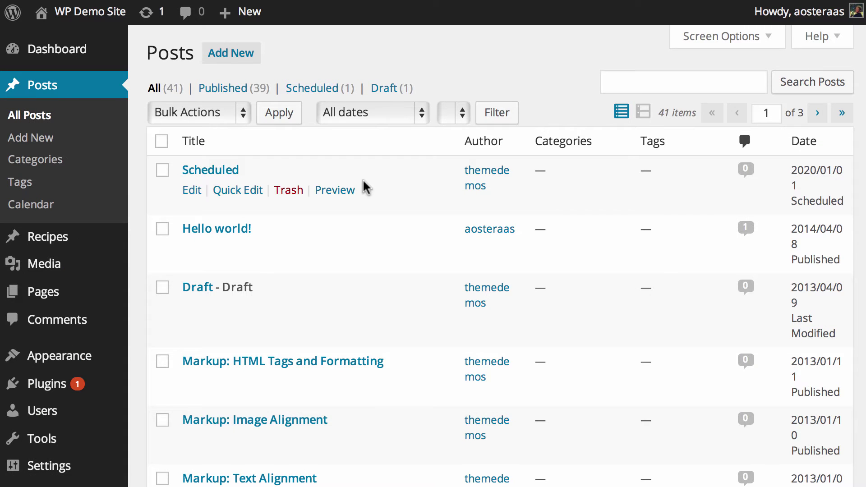
# - Insert poll ID 1 as a [poll="1"] shortcode on a new line in Hello world!
pyautogui.moveTo(383, 221)
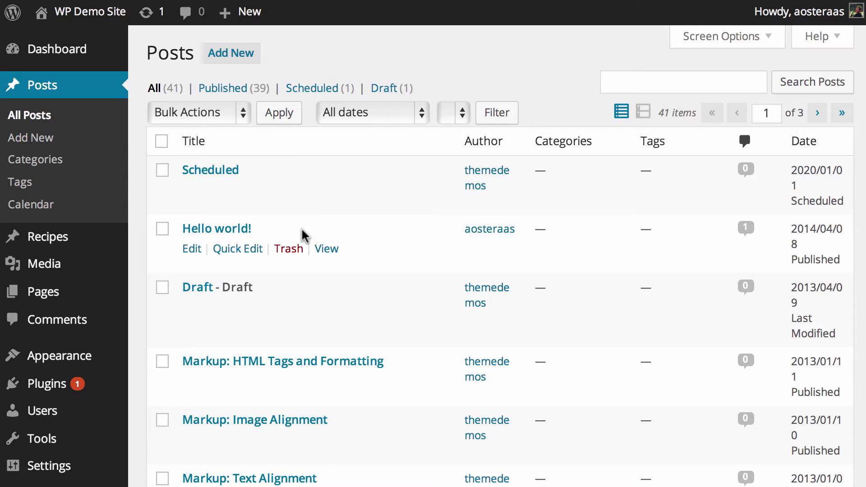
pyautogui.click(212, 230)
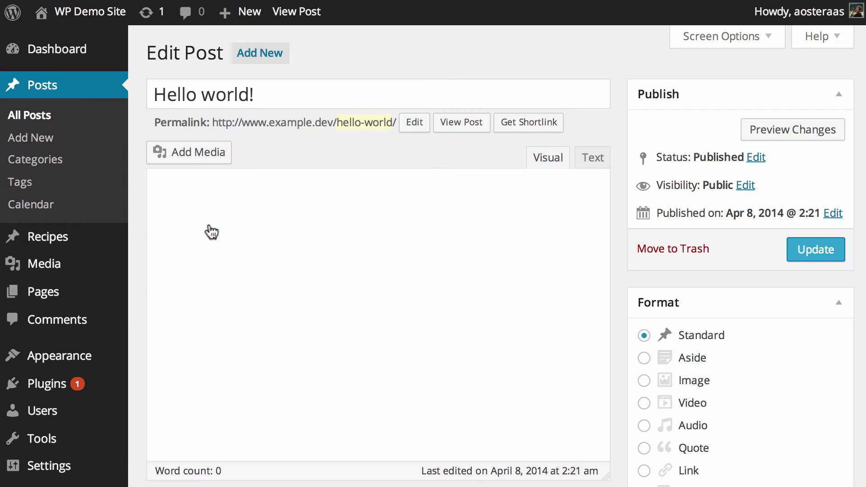
pyautogui.press('Return')
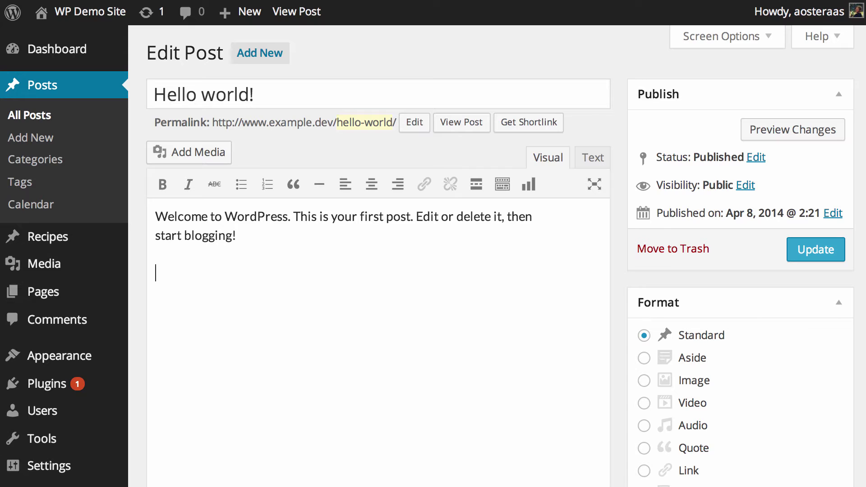
pyautogui.click(528, 194)
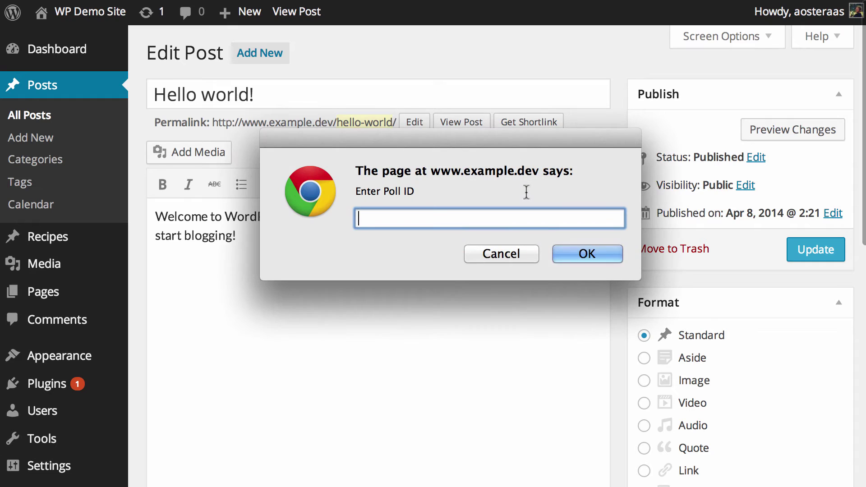
pyautogui.write('1')
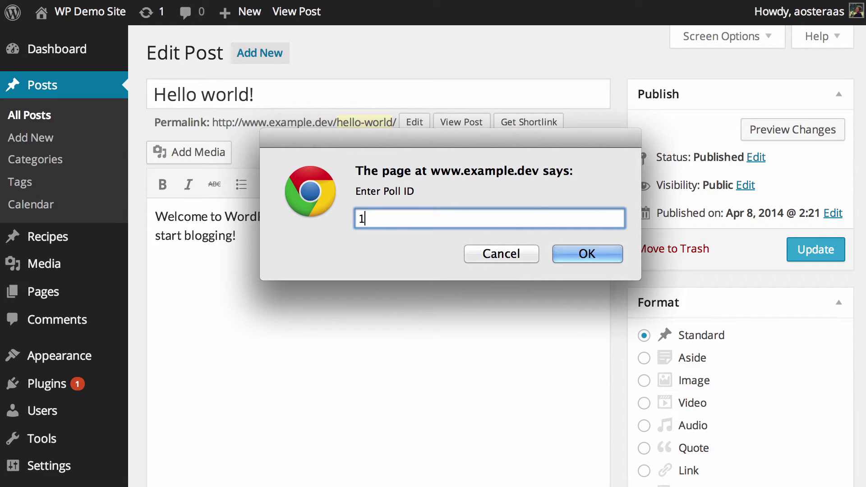
pyautogui.click(598, 255)
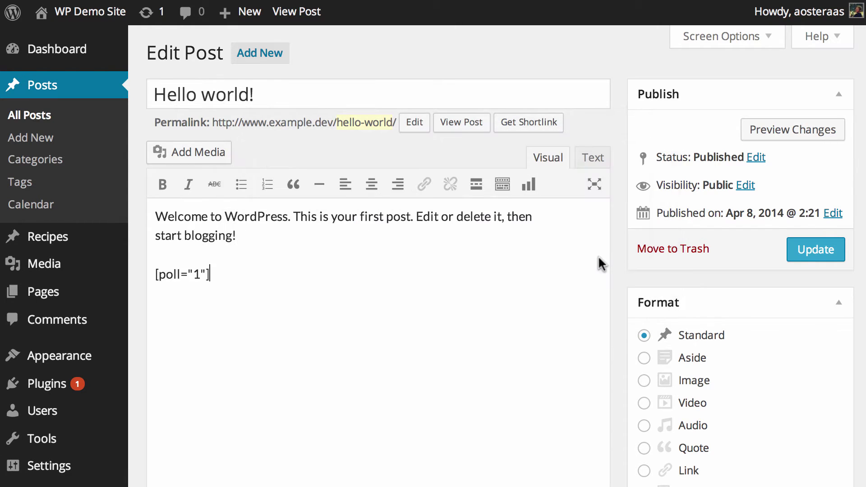
# - Update the Hello world! post and view it live with the How Is My Site? poll
pyautogui.click(200, 274)
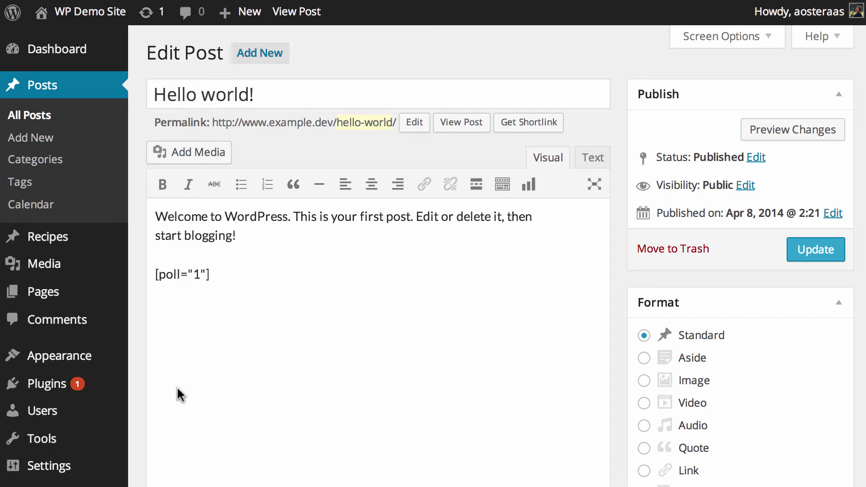
pyautogui.click(821, 250)
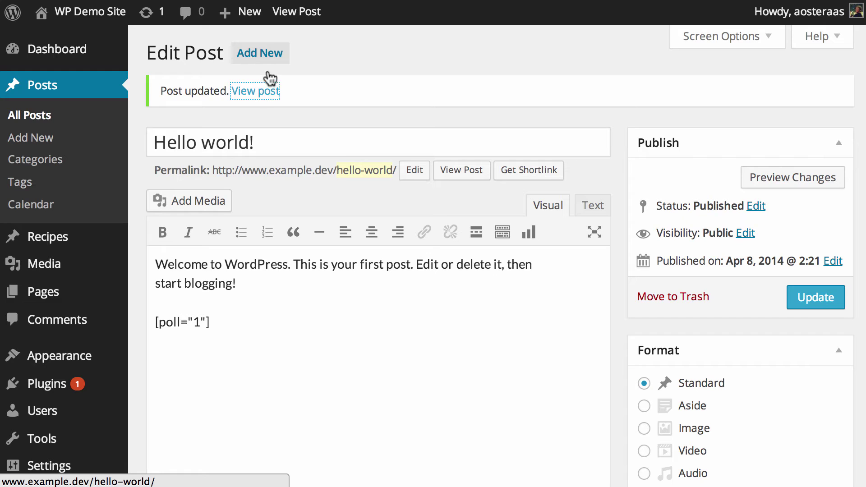
pyautogui.click(255, 90)
pyautogui.scroll(-3, 254, 234)
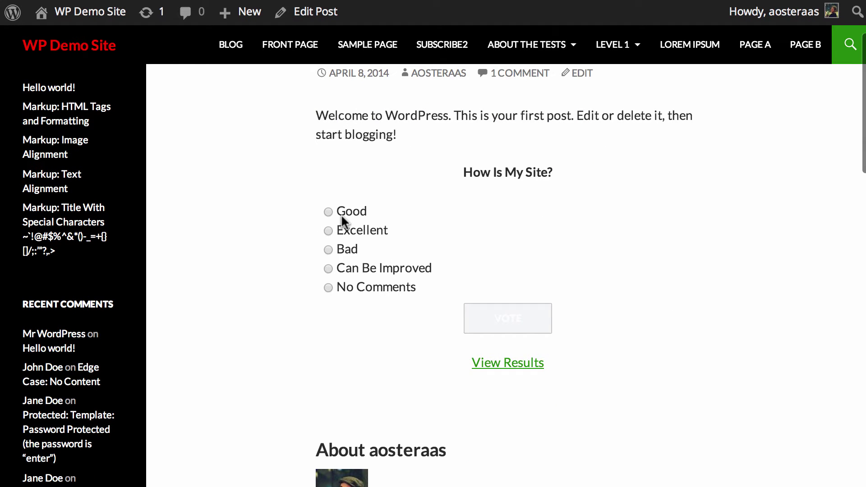
# - Vote in the How Is My Site? poll and check Manage Polls shows 1 voter
pyautogui.click(513, 330)
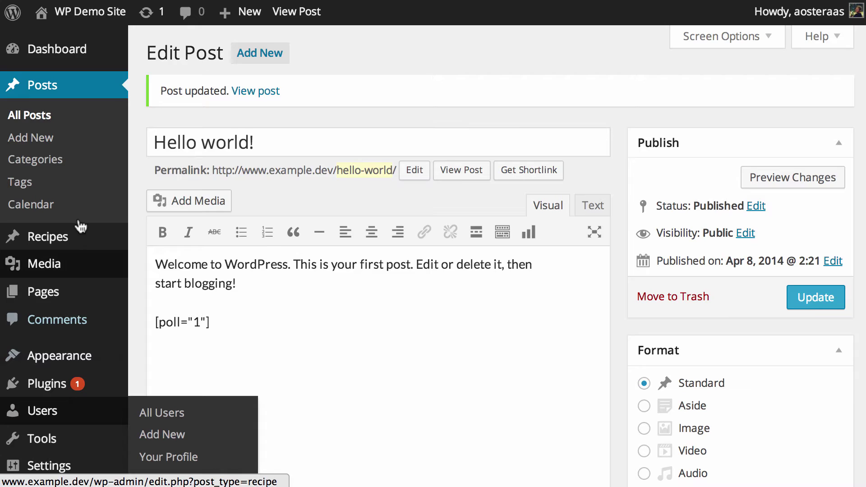
pyautogui.scroll(-5, 77, 223)
pyautogui.click(59, 280)
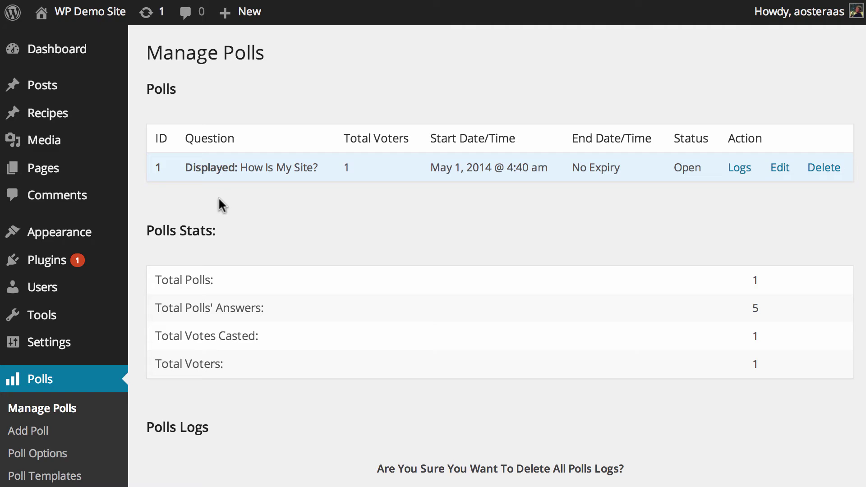
# - Add a Polls widget to the Primary Sidebar in Widgets and drag it above Search
pyautogui.moveTo(103, 244)
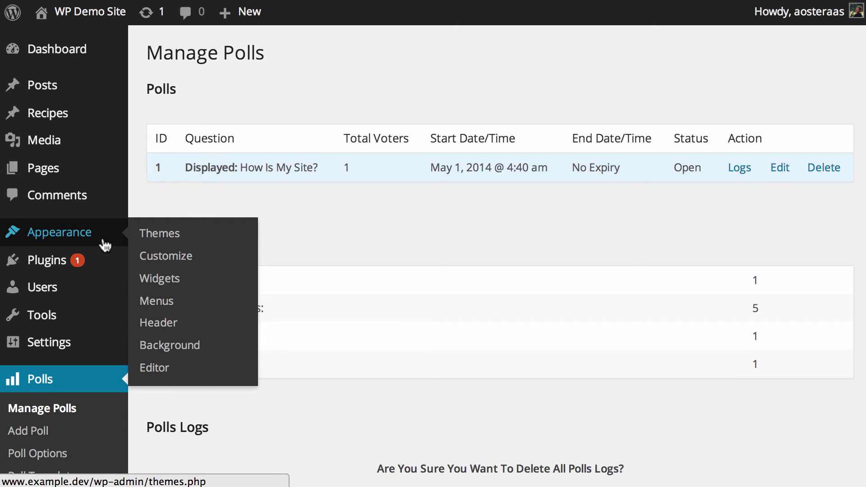
pyautogui.click(193, 285)
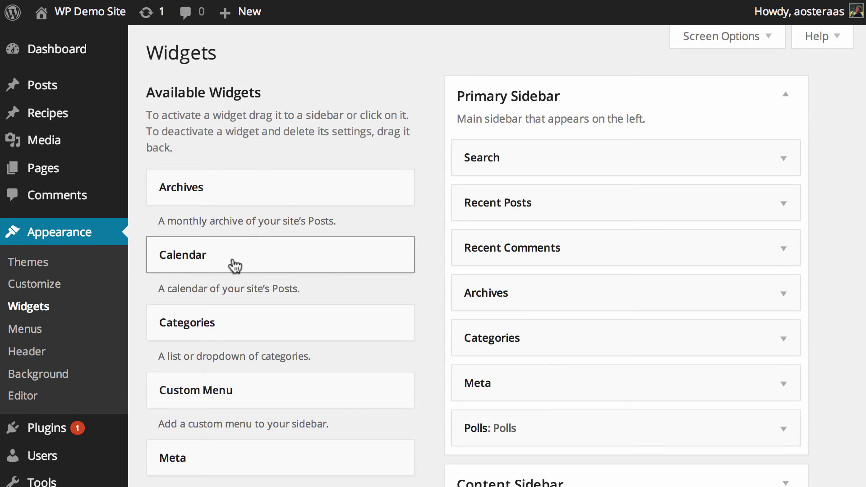
pyautogui.scroll(-2, 232, 262)
pyautogui.scroll(-2, 232, 261)
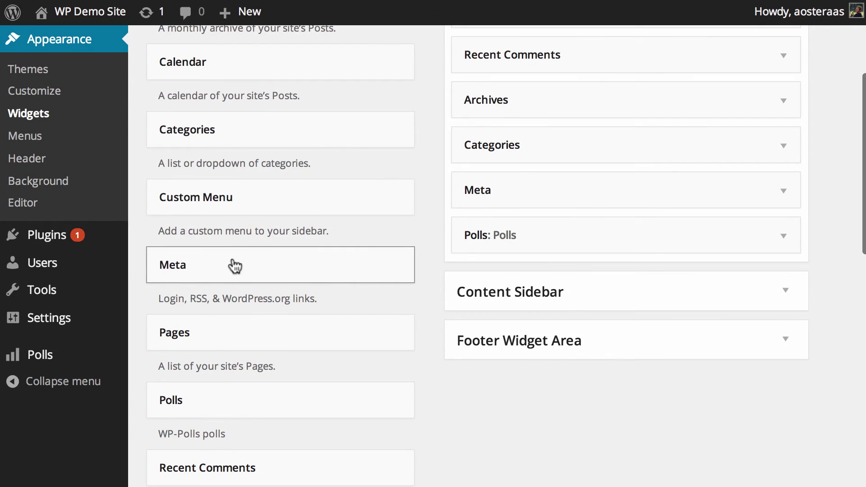
pyautogui.click(216, 403)
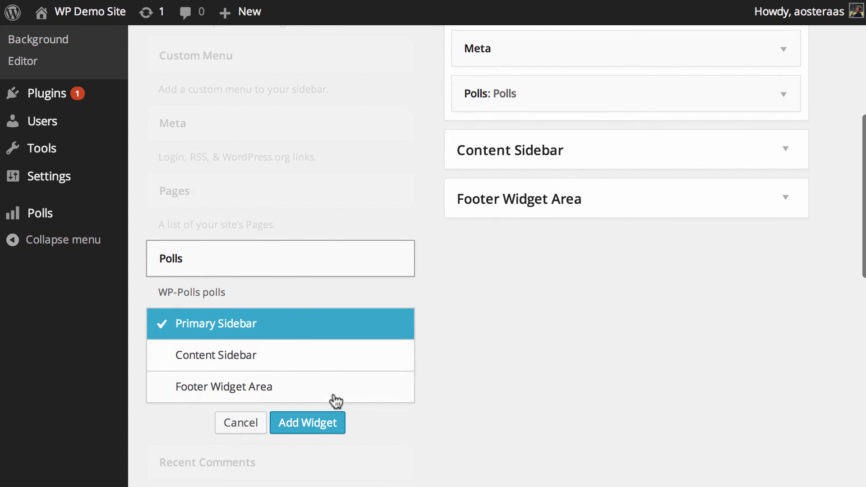
pyautogui.click(305, 422)
pyautogui.scroll(2, 649, 383)
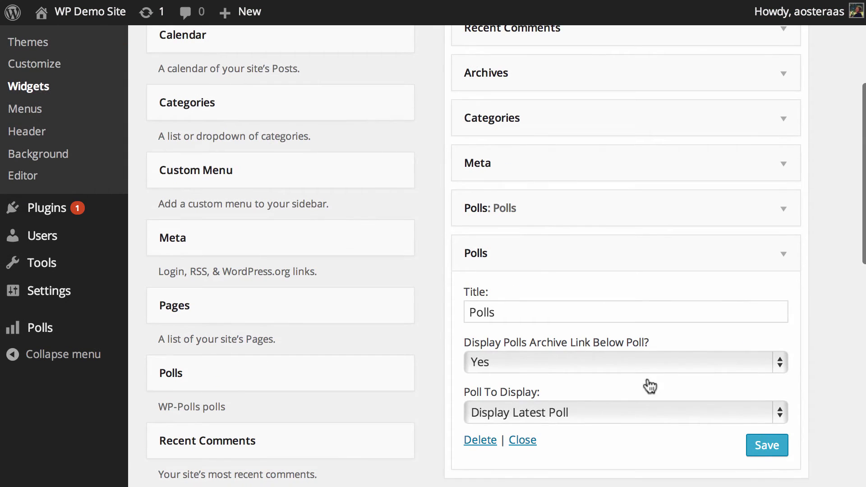
pyautogui.moveTo(545, 245); pyautogui.dragTo(499, 148)
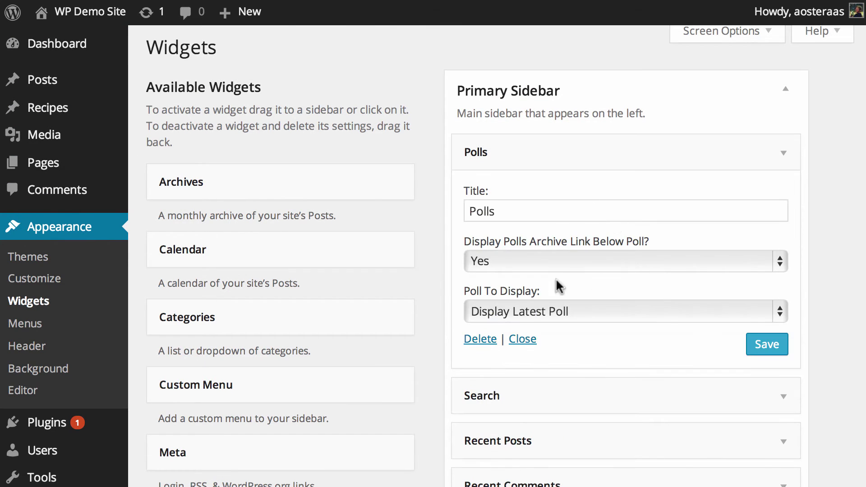
# - Retitle the Polls widget 'Make Your Vote!' and set its archive link to No
pyautogui.doubleClick(507, 209)
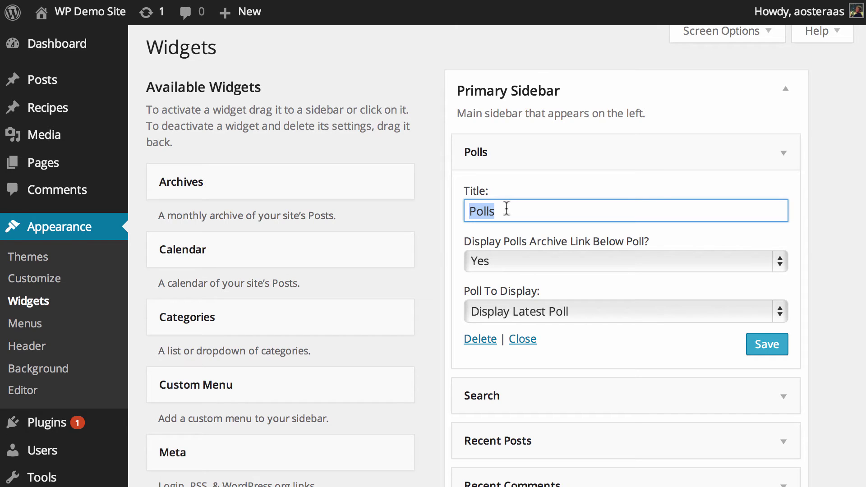
pyautogui.write('Make Your Vote!')
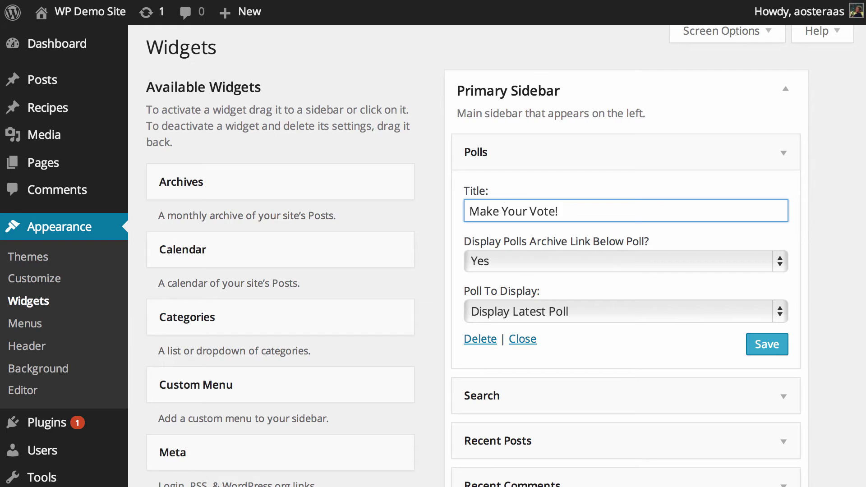
pyautogui.click(587, 263)
pyautogui.click(504, 247)
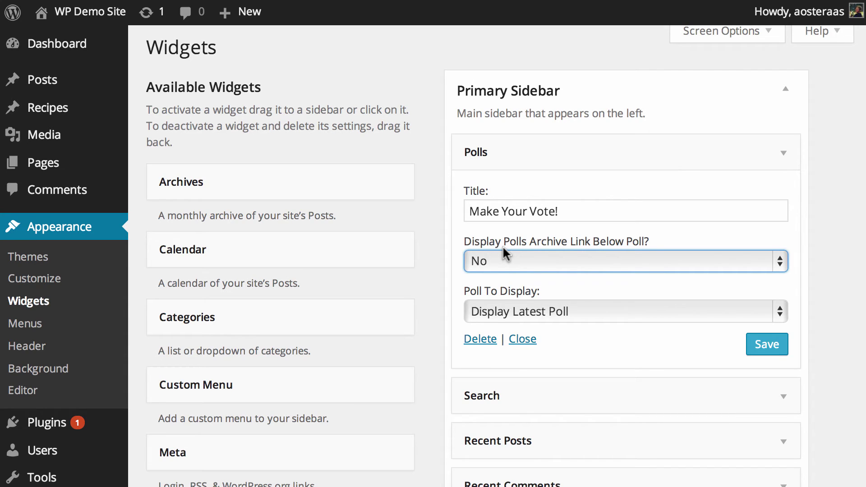
# - Set the widget's Poll To Display to How Is My Site? and save it
pyautogui.click(489, 311)
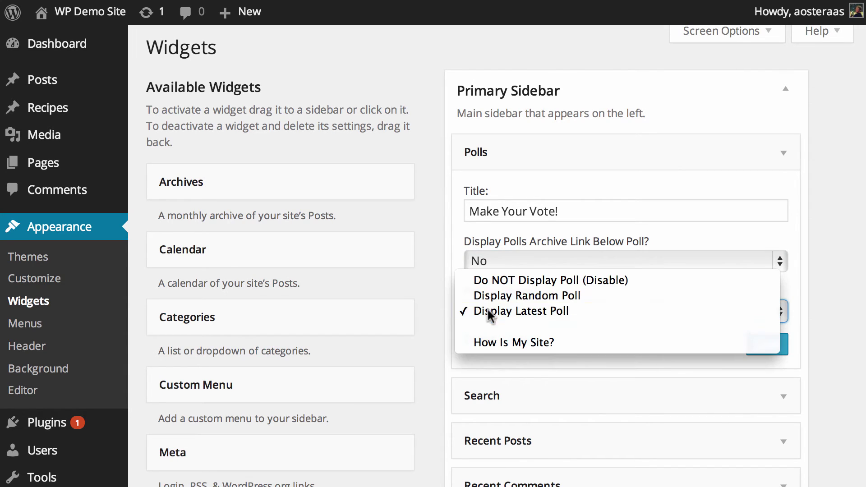
pyautogui.click(499, 340)
pyautogui.click(574, 342)
pyautogui.click(604, 313)
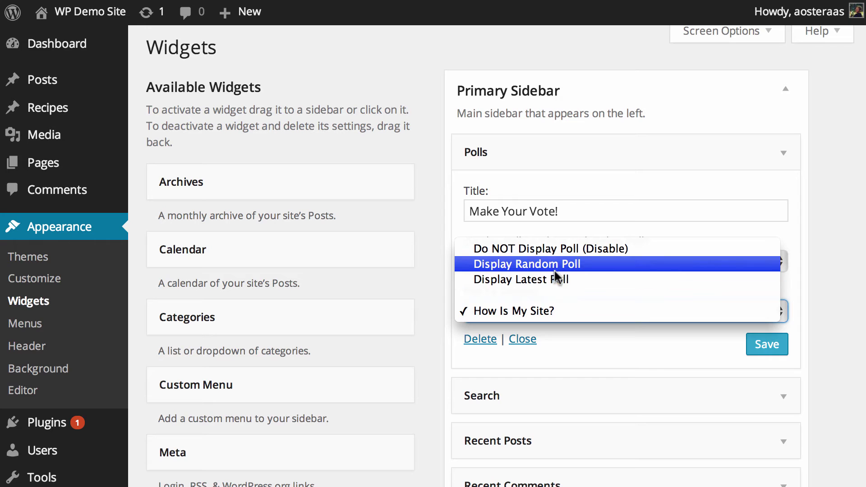
pyautogui.click(563, 321)
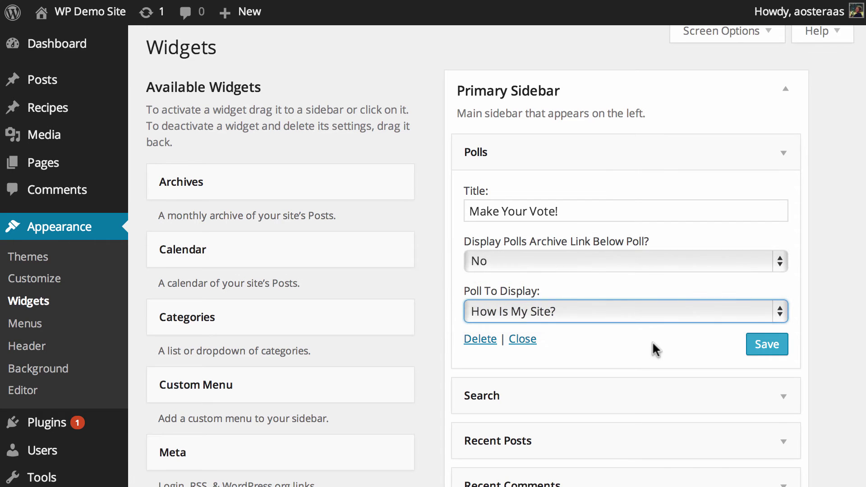
pyautogui.click(758, 357)
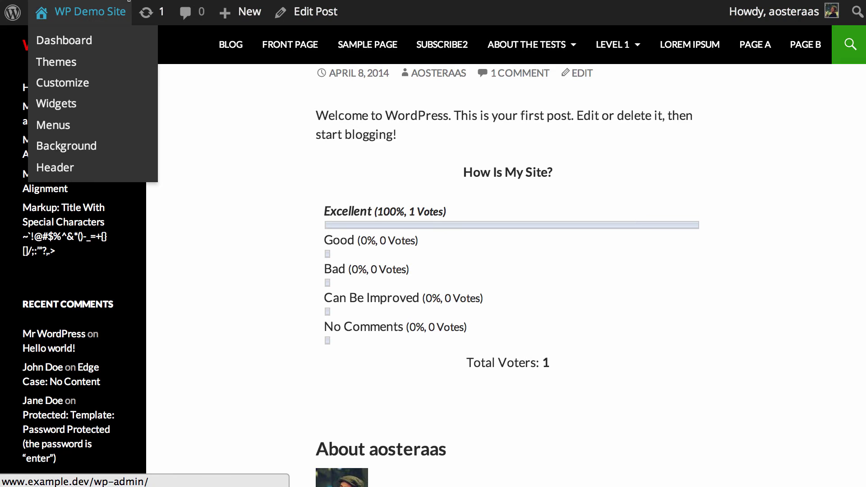
pyautogui.click(73, 2)
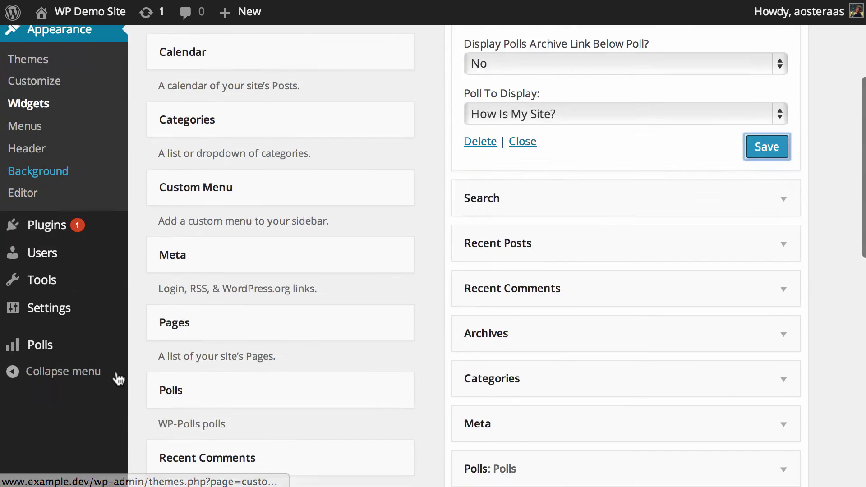
# - Check the sidebar poll on the live post, then return to the admin Polls menu
pyautogui.scroll(-3, 118, 379)
pyautogui.click(41, 214)
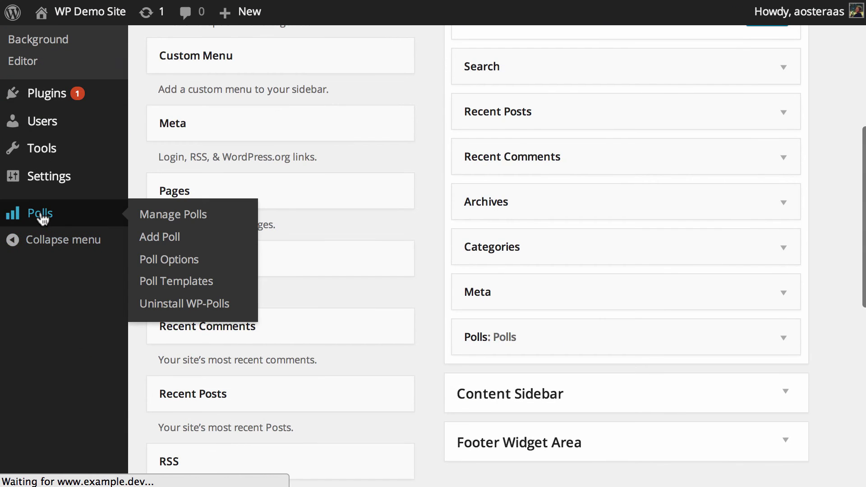
# - Browse Poll Options, then open Poll Templates listing variables like %POLL_ID% and %POLL_QUESTION%
pyautogui.scroll(-4, 261, 283)
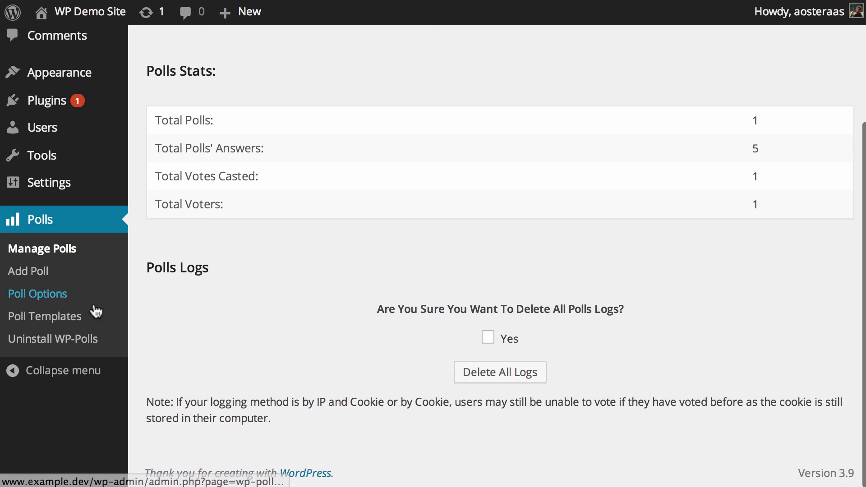
pyautogui.click(68, 295)
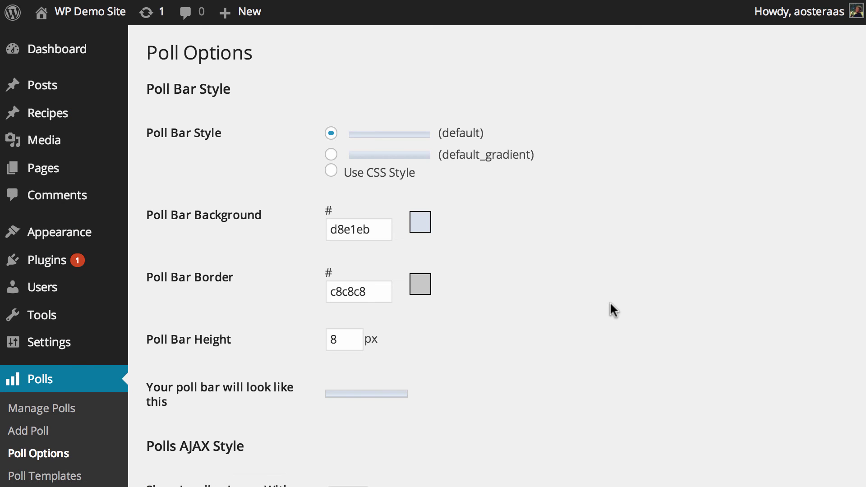
pyautogui.scroll(-10, 616, 309)
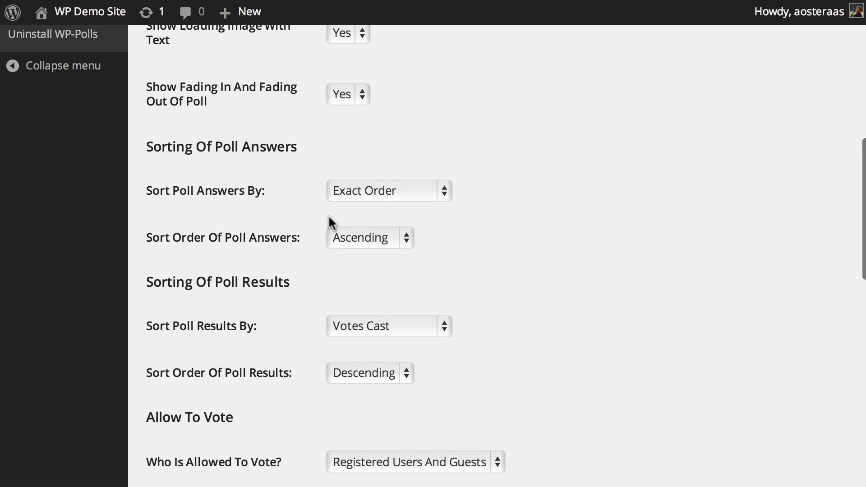
pyautogui.scroll(5, 397, 226)
pyautogui.scroll(-10, 405, 253)
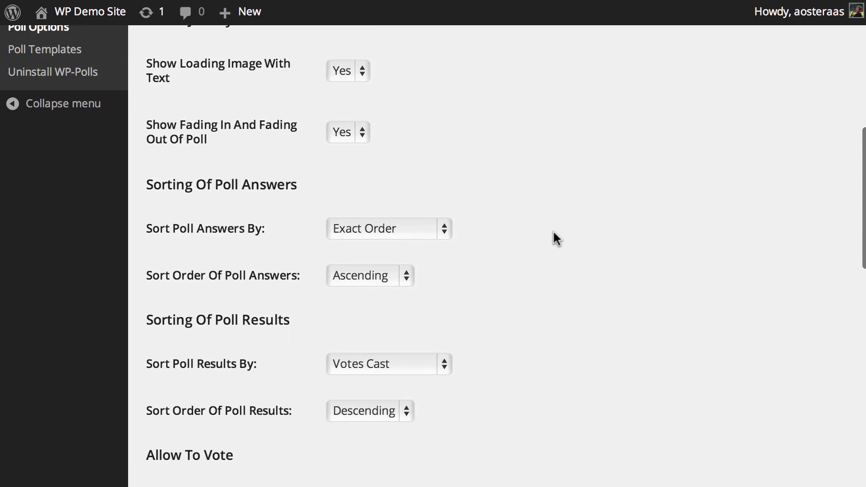
pyautogui.scroll(6, 496, 252)
pyautogui.click(81, 95)
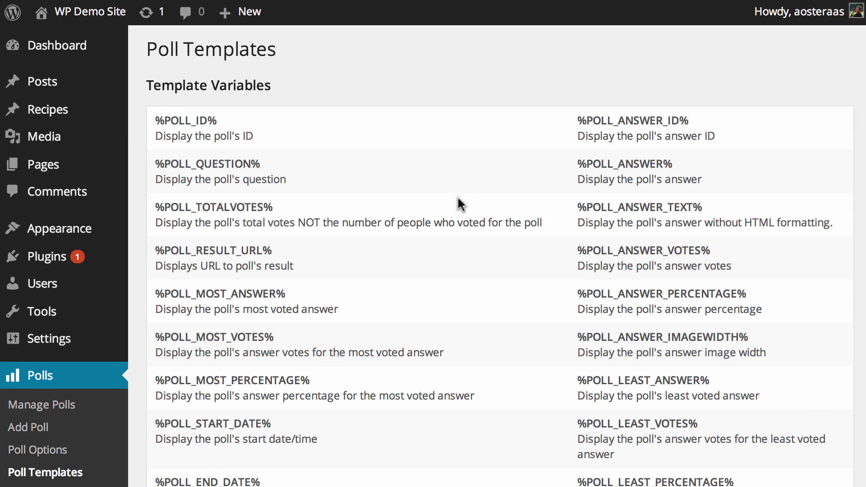
pyautogui.scroll(-12, 459, 198)
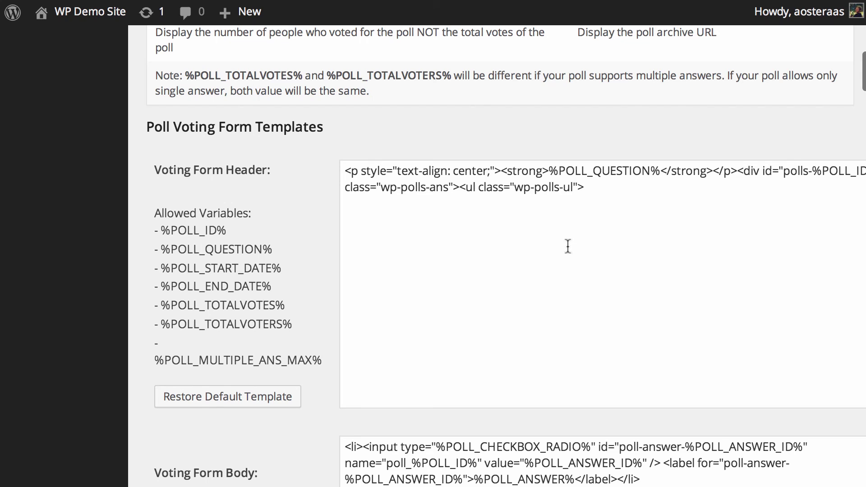